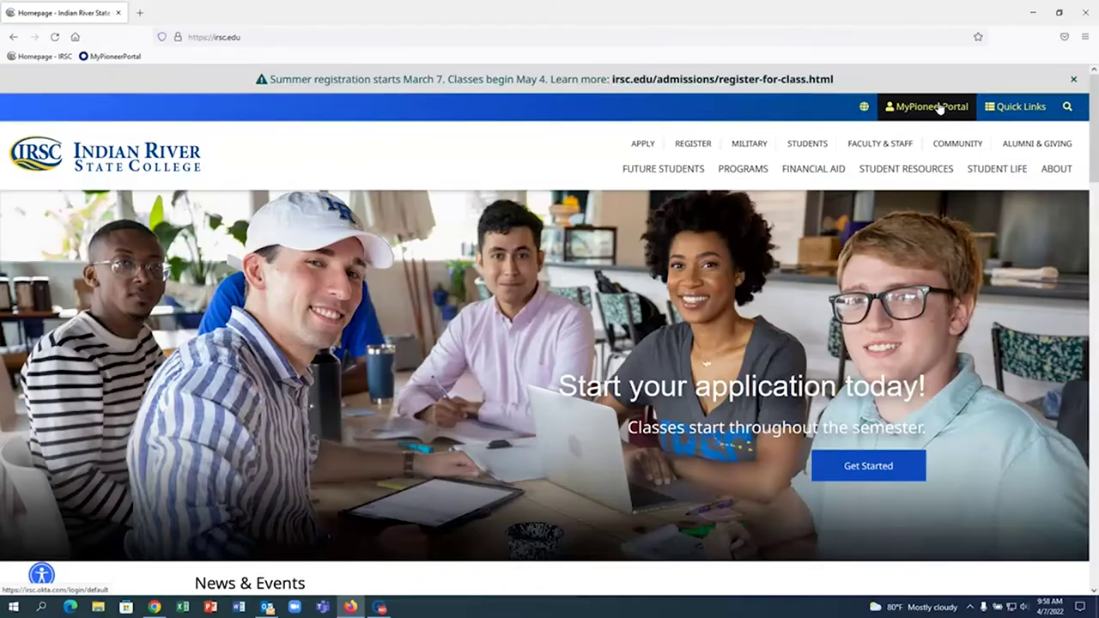
- Sign in to MyPioneerPortal with the student's RiverMail email and password, then enlarge the dashboard
click(940, 107)
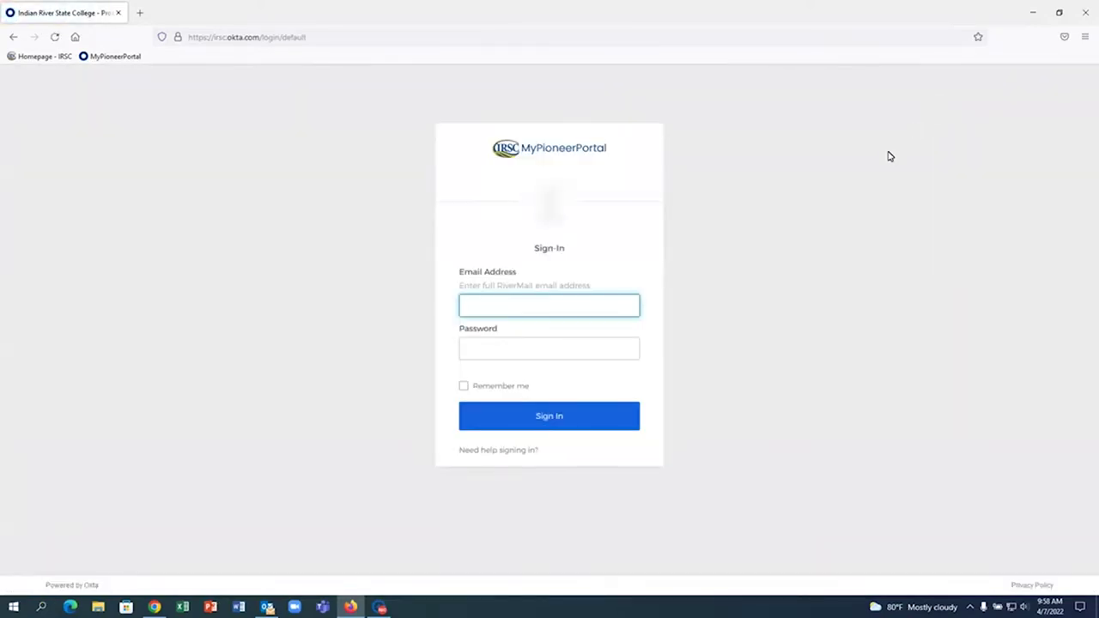
key(Tab)
text(•••••)
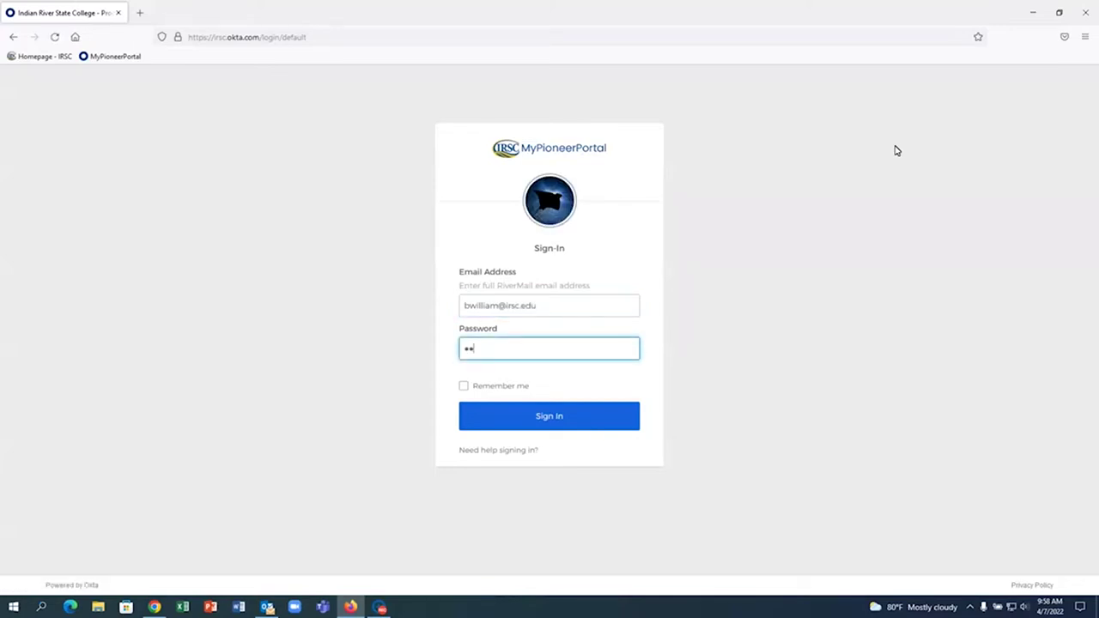
text(••••••••••••)
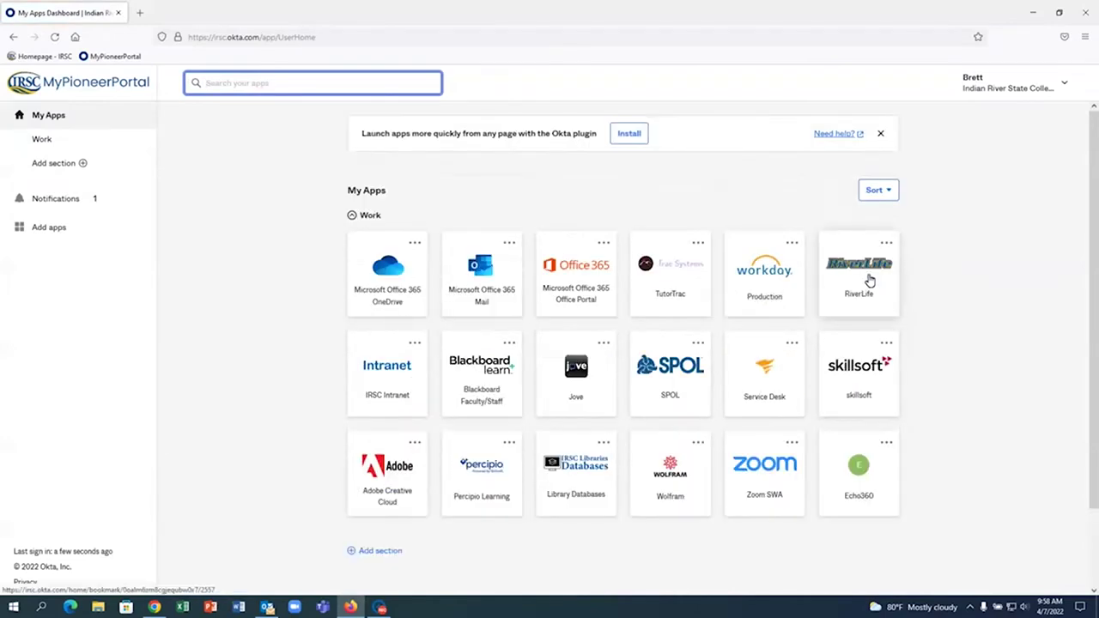
scroll(704, 241, down, 2)
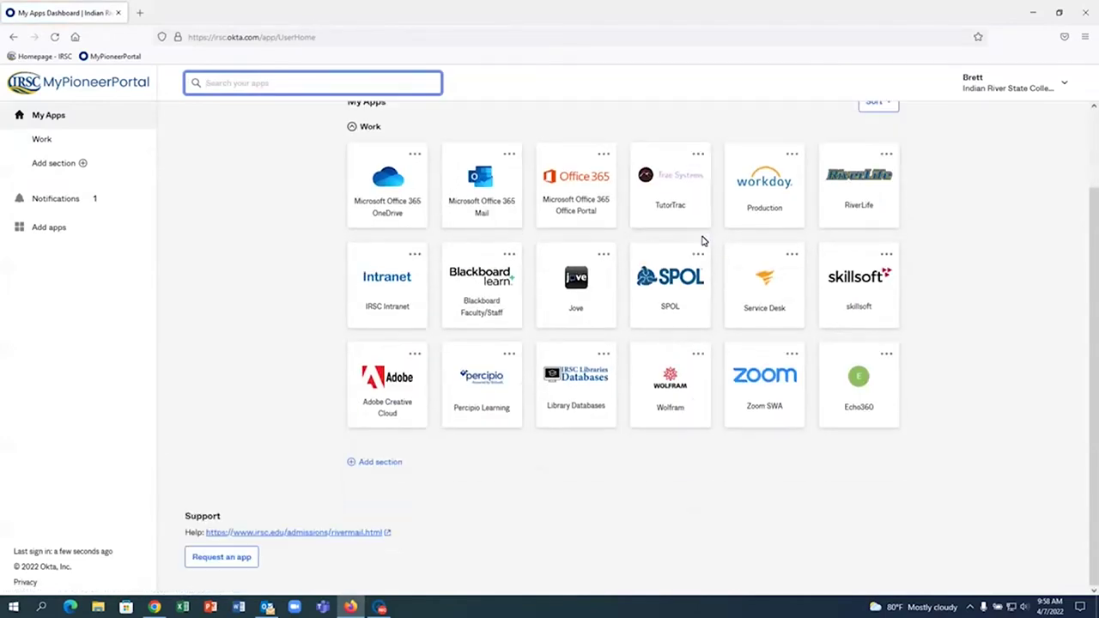
key(ctrl+plus)
key(ctrl+plus)
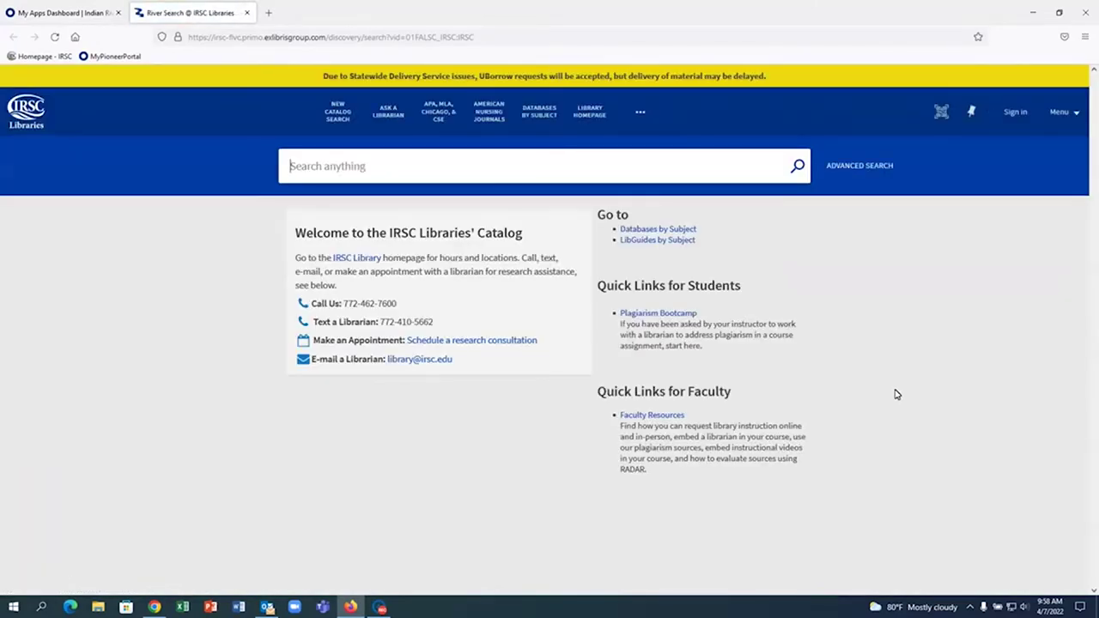
- Zoom the RiverSearch home page to 120% and bring up the advanced search form
key(ctrl+plus)
key(ctrl+plus)
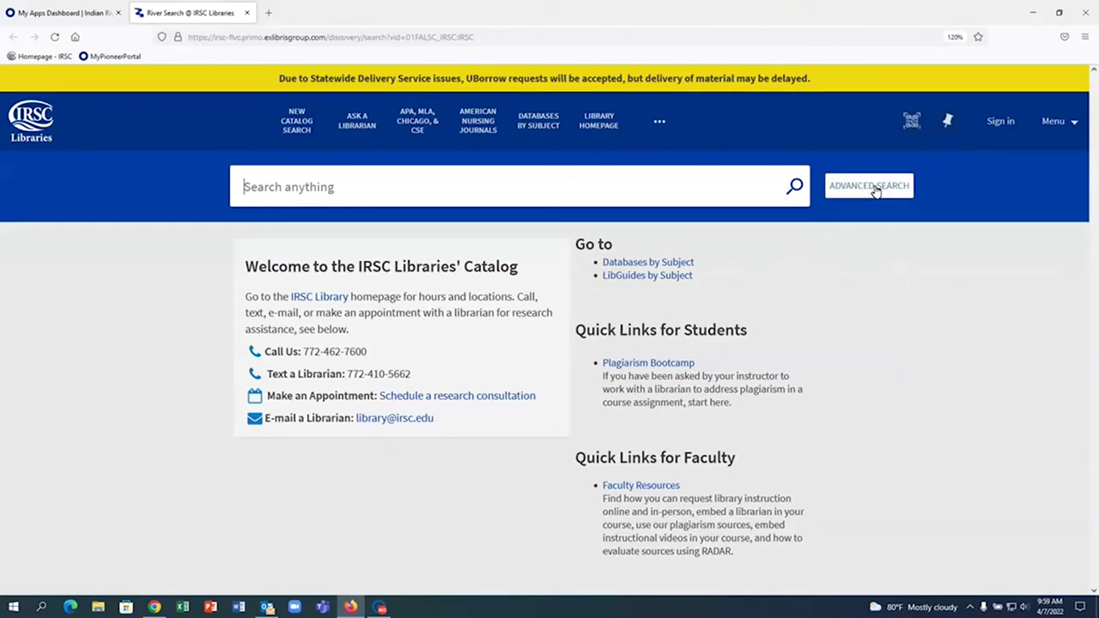
click(846, 195)
- Enter "the red wheelbarrow" and "william carlos williams", each in quotes, in the first two term lines
click(845, 196)
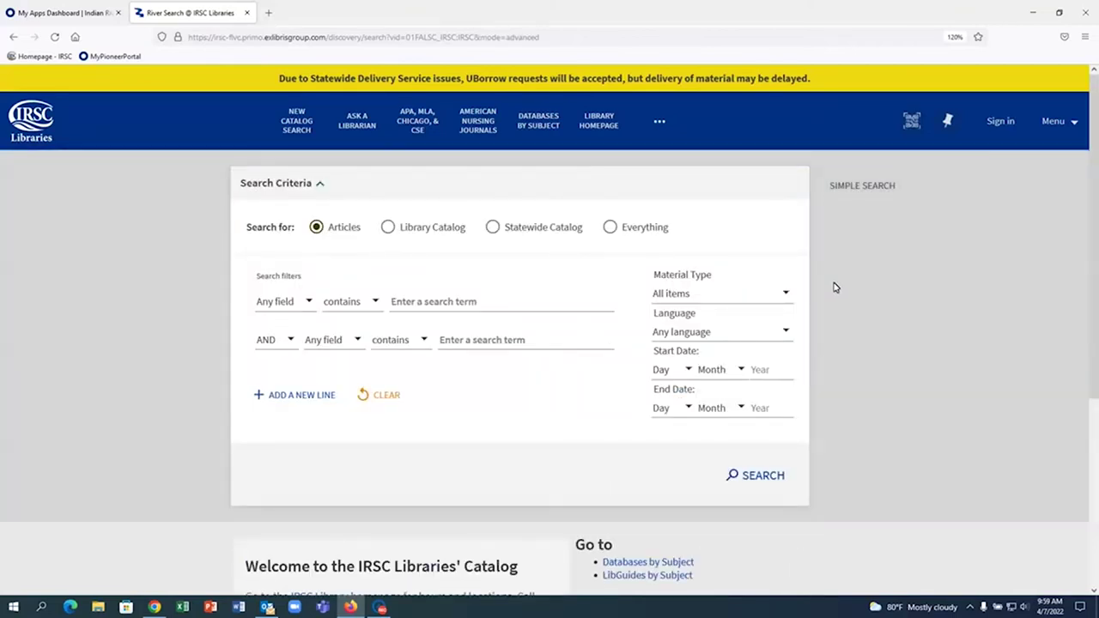
scroll(833, 288, down, 3)
scroll(834, 287, up, 1)
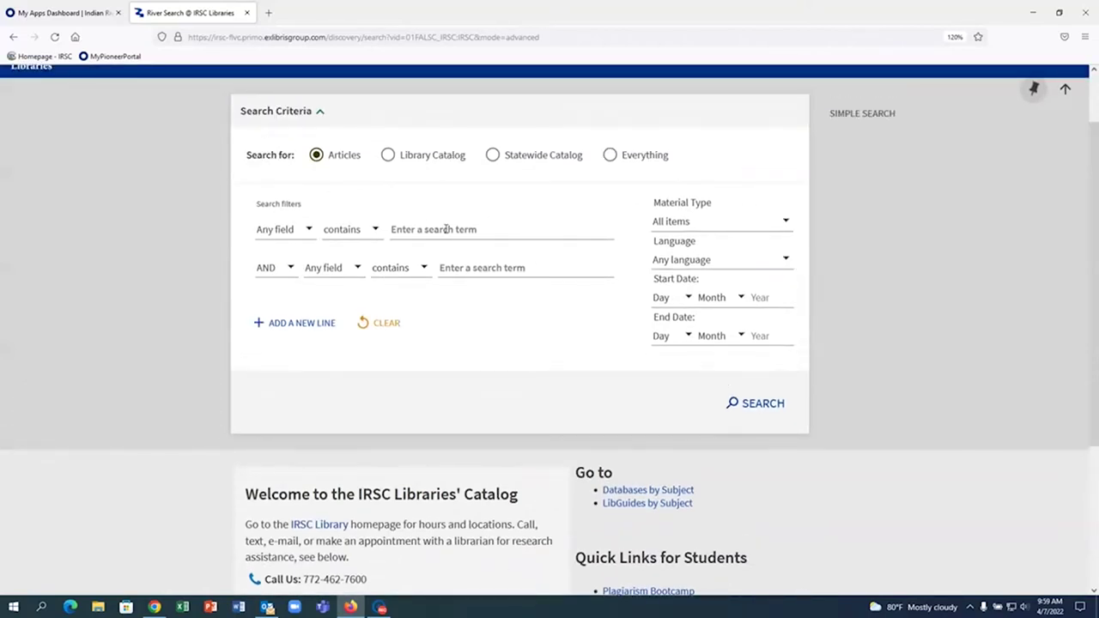
click(446, 230)
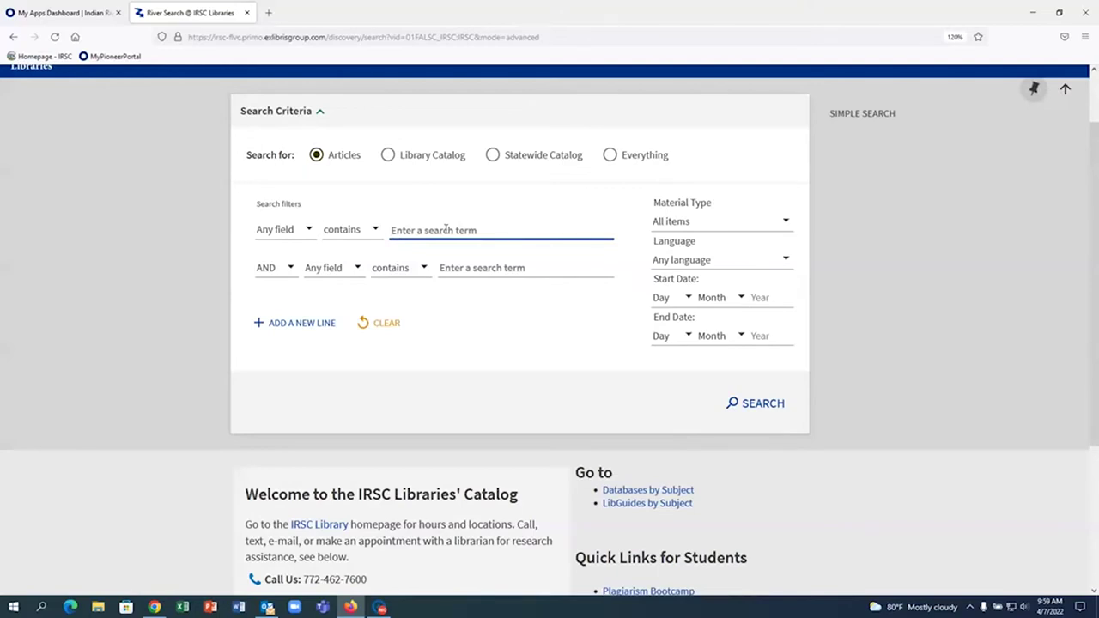
text(the red)
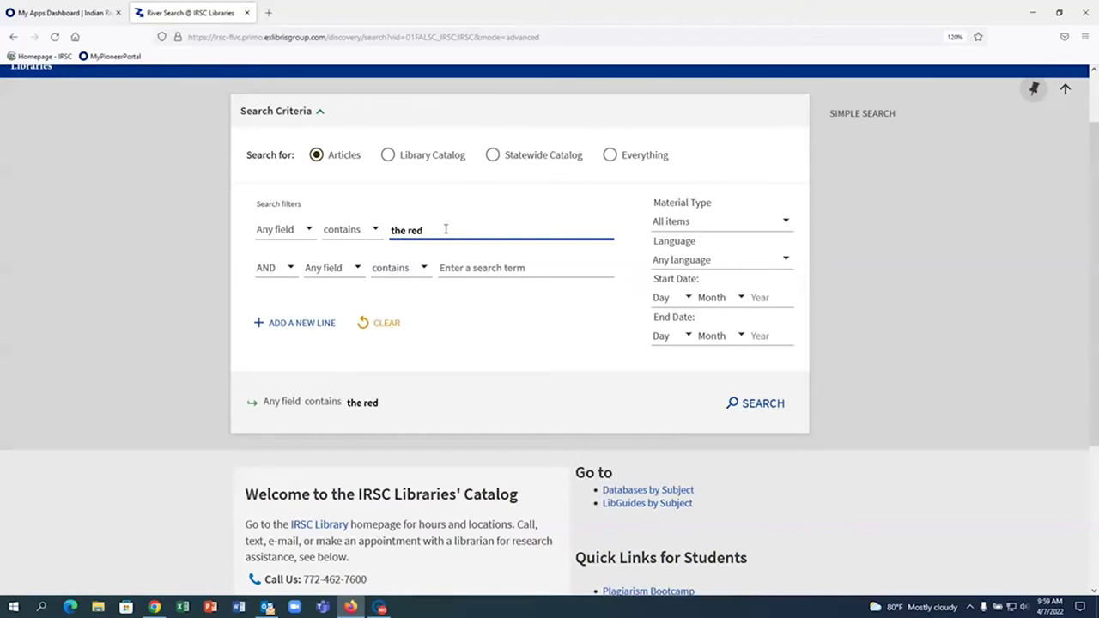
text( wheelbarrow)
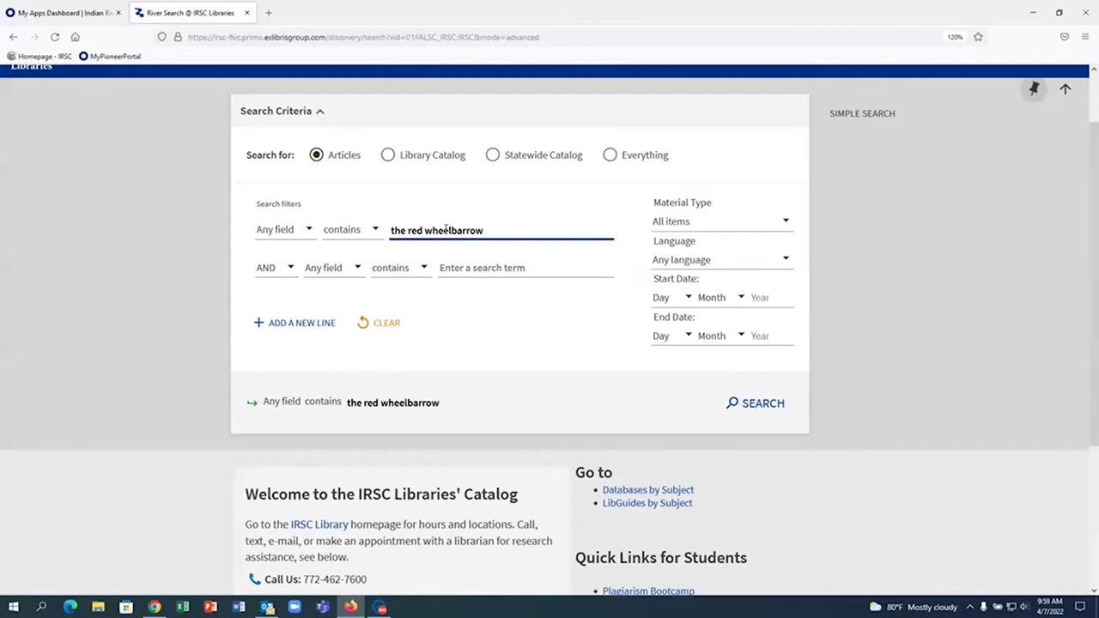
text(")
click(391, 235)
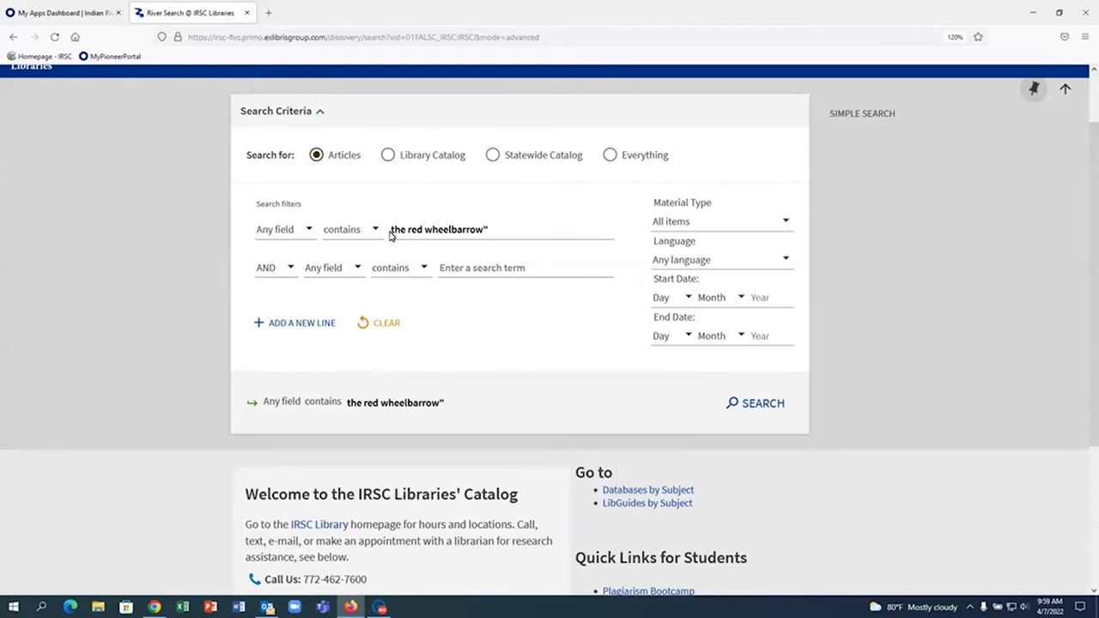
click(393, 232)
text(")
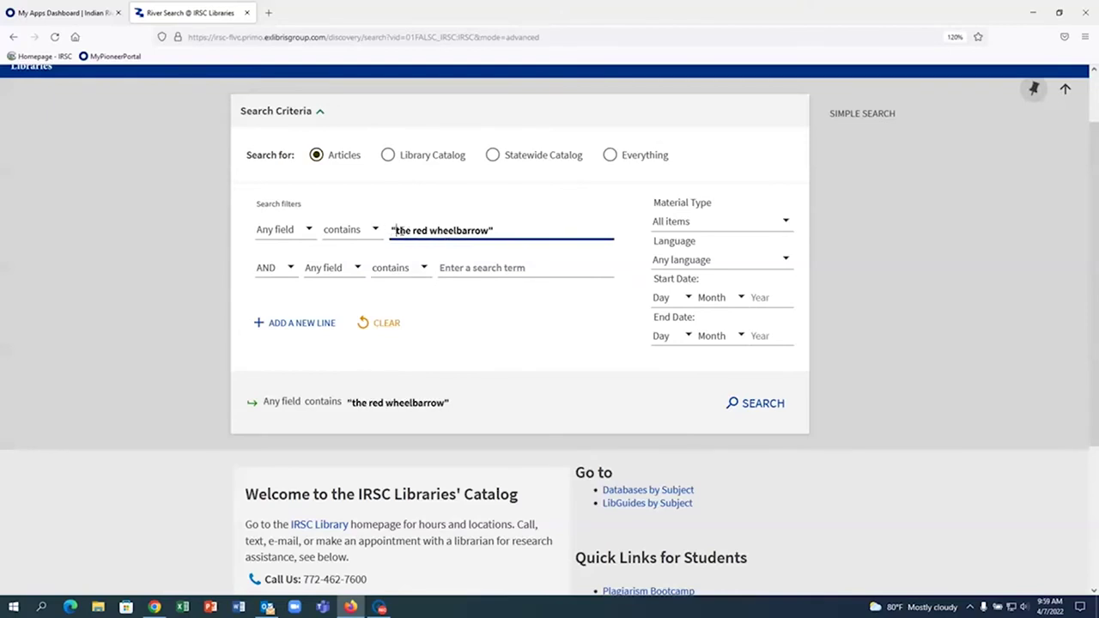
click(486, 269)
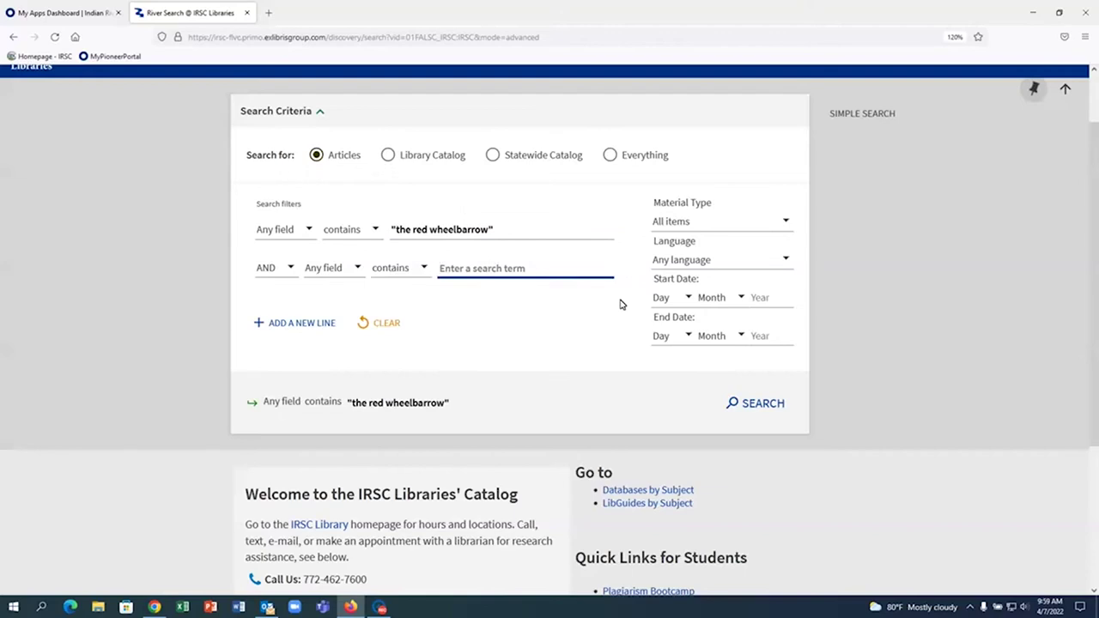
text(william ca)
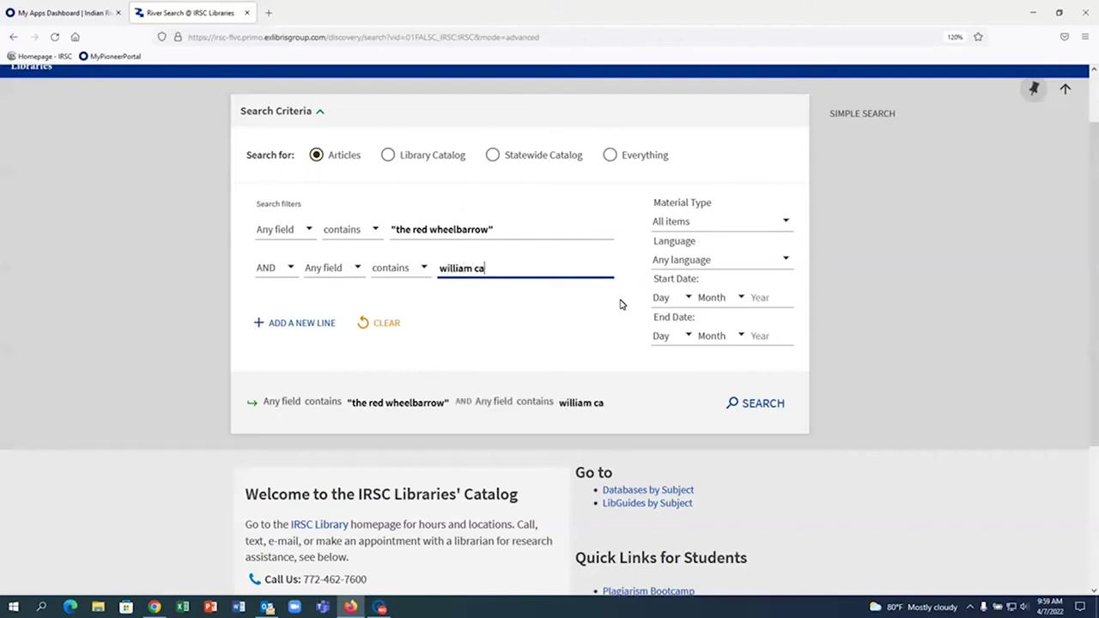
text(rlos williams)
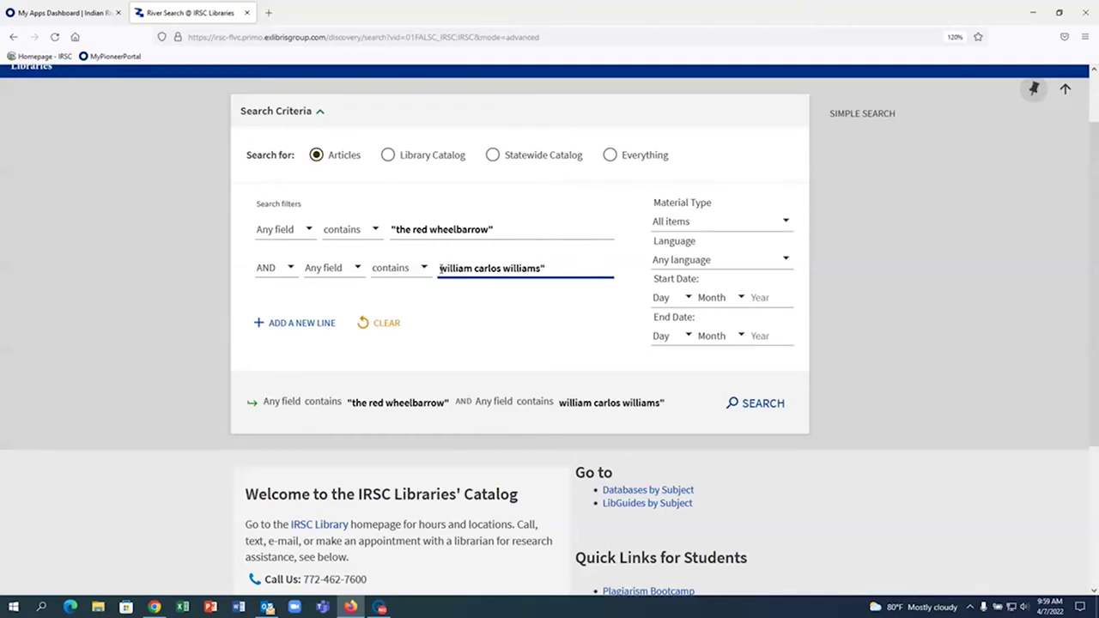
text(")
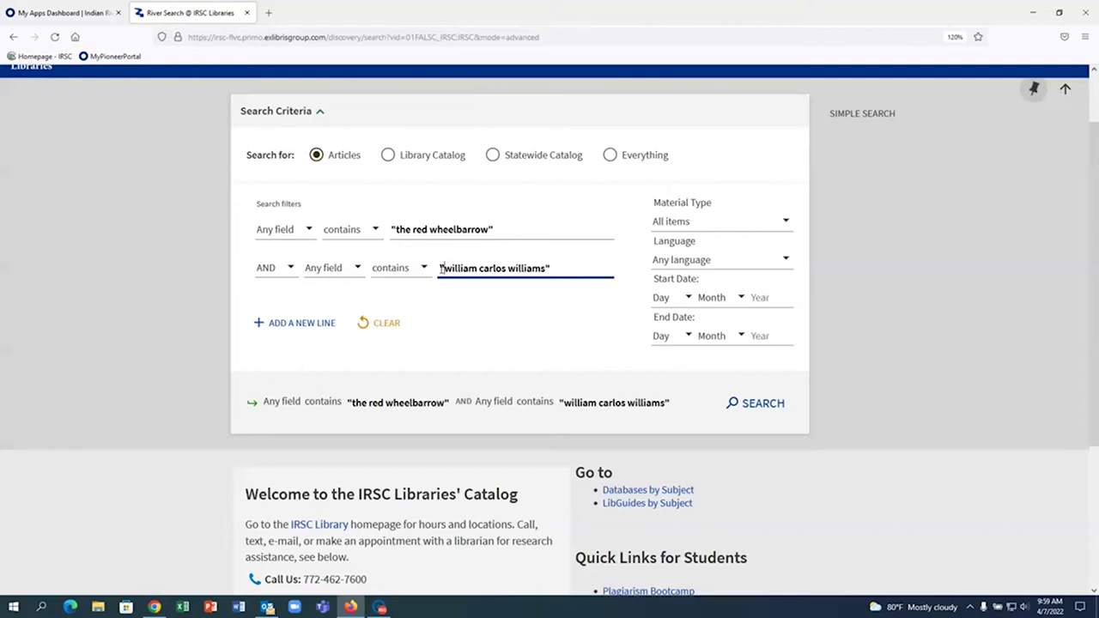
- Add a third term line with imagery and run the search for 78 article results
click(274, 338)
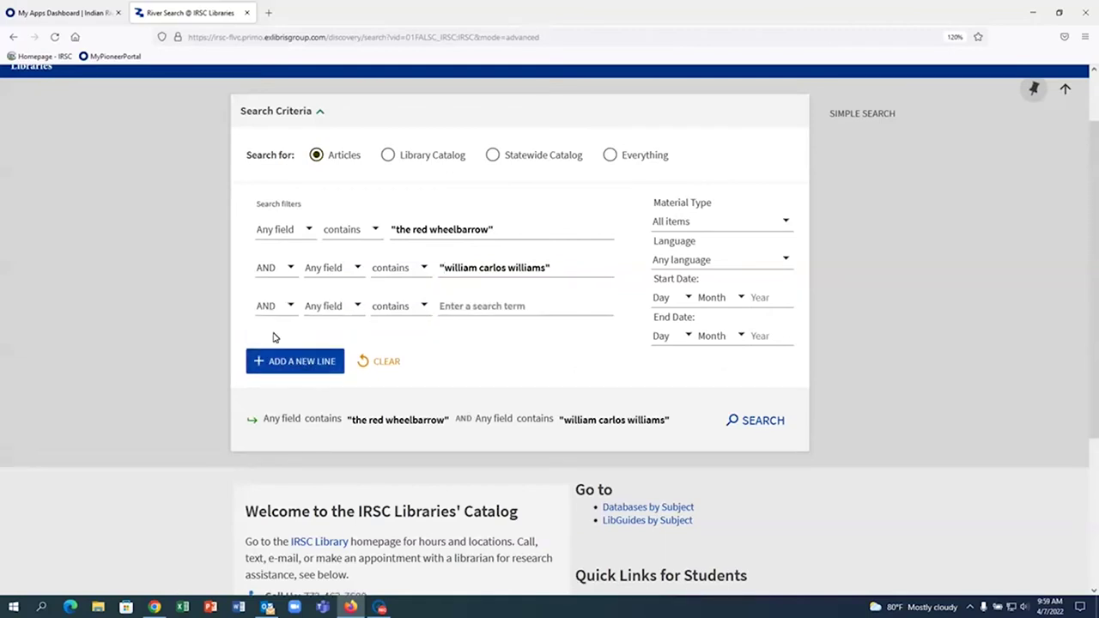
click(446, 309)
text(imagery)
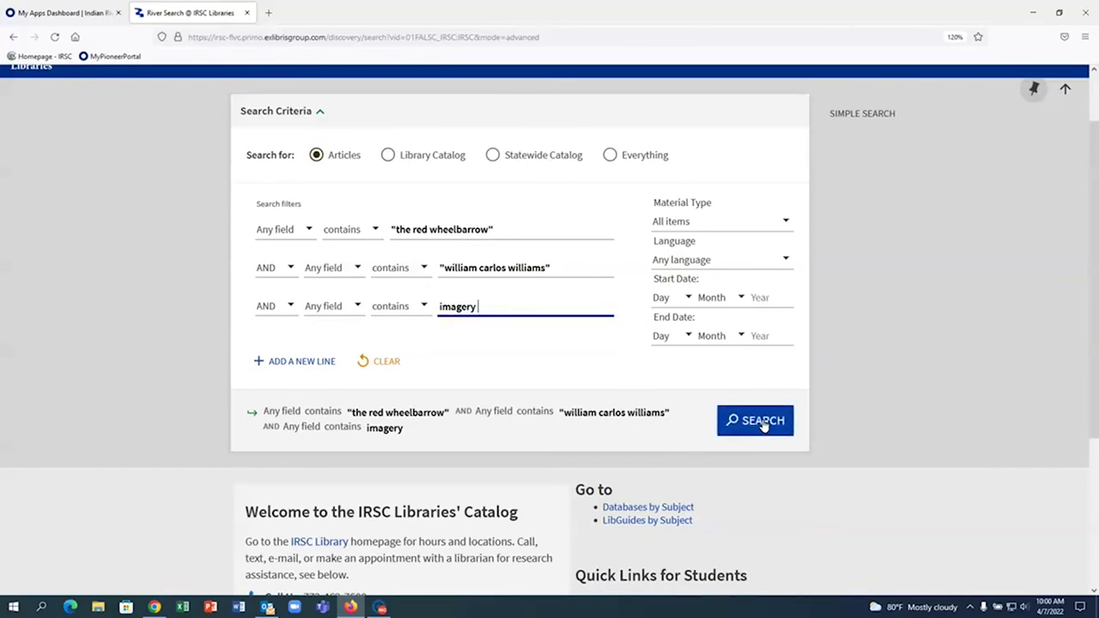
click(763, 423)
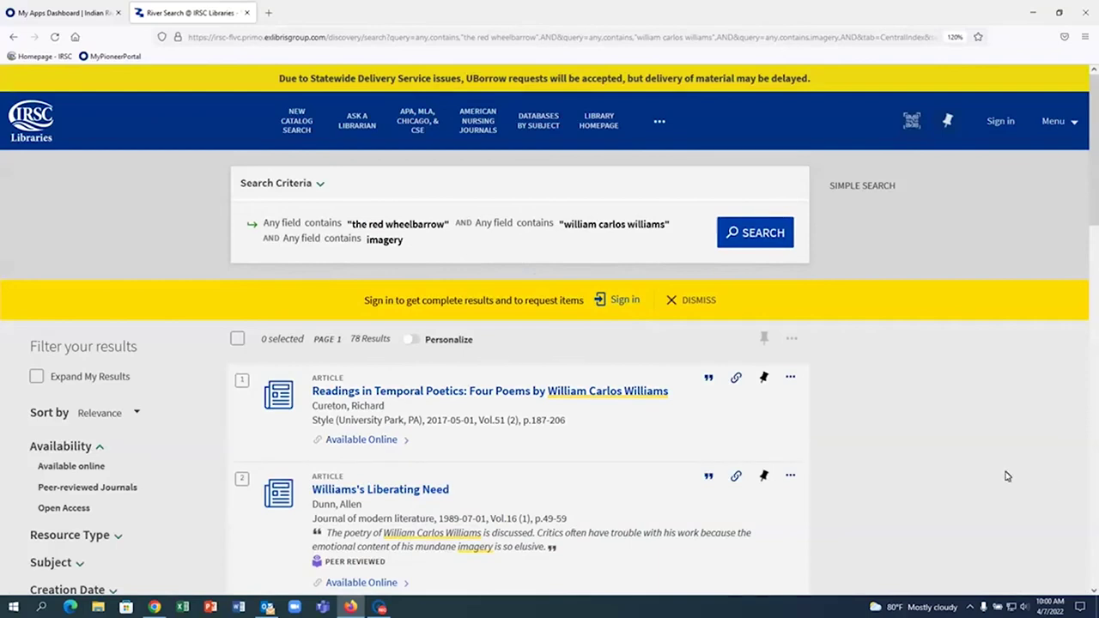
- Open result 3, "16 Words: William Carlos Williams & 'The Red Wheelbarrow'", in full view
scroll(932, 469, down, 3)
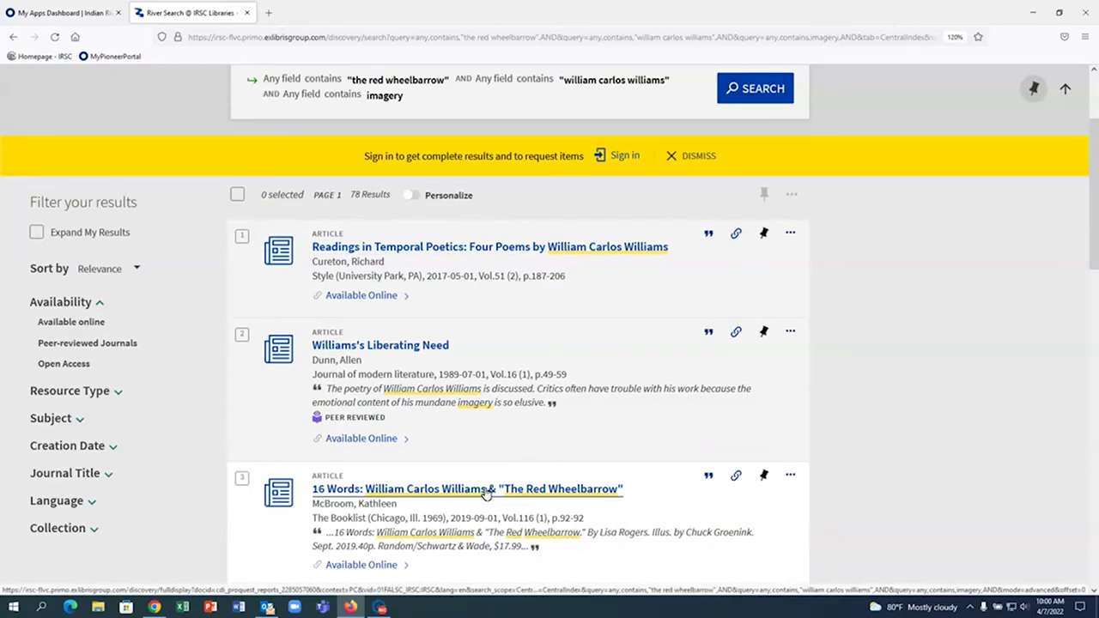
click(486, 491)
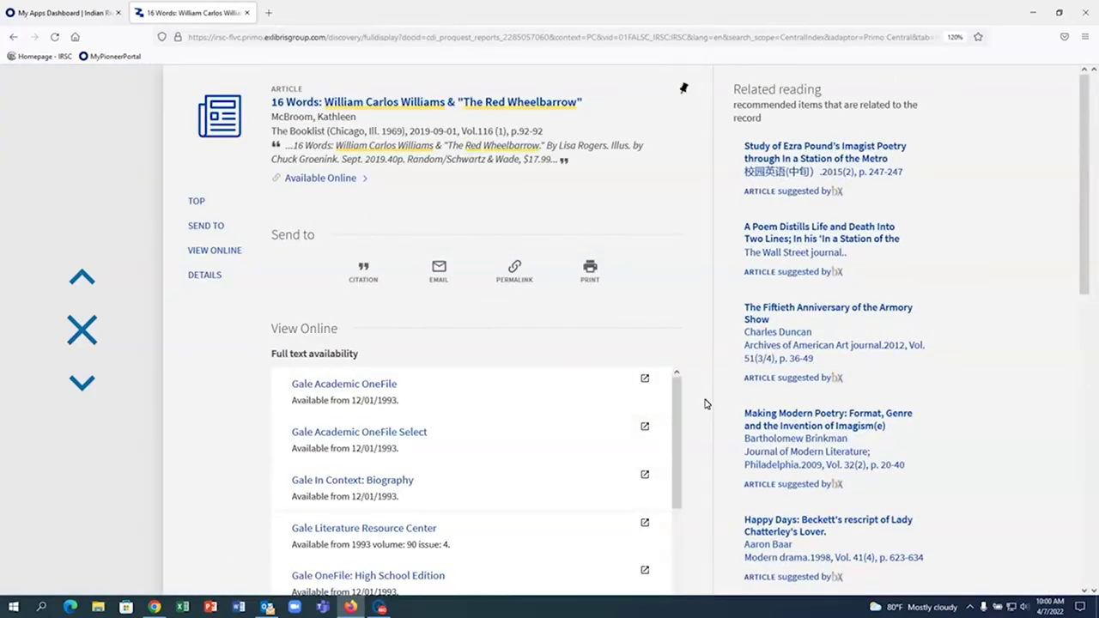
- Email the article record to the student's RiverMail address using the Send to EMAIL form
scroll(704, 404, down, 3)
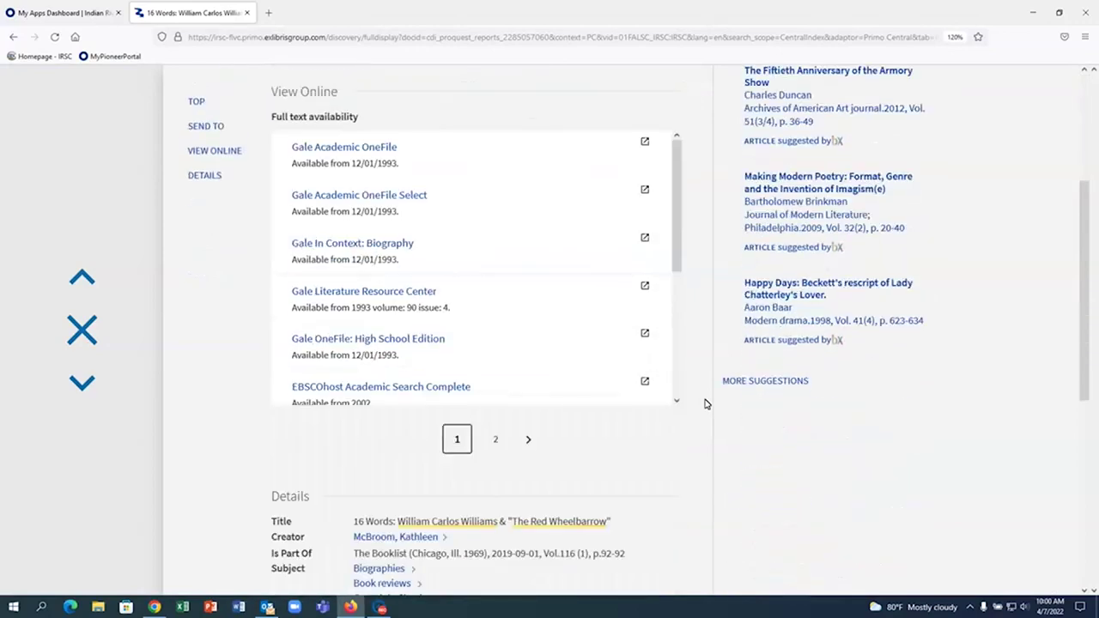
scroll(704, 403, up, 2)
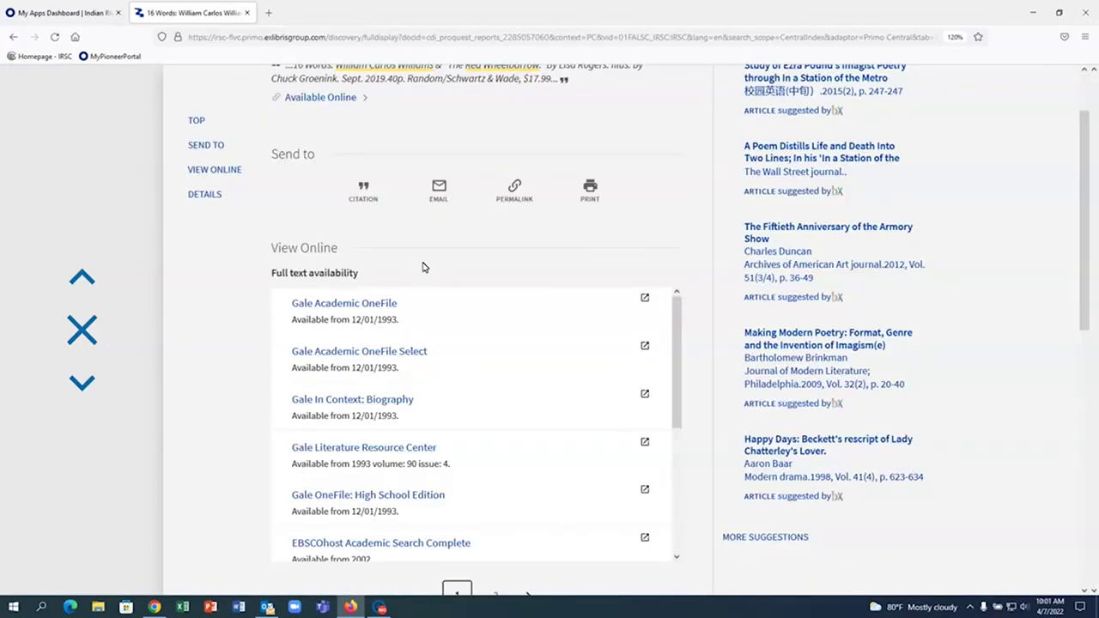
click(442, 203)
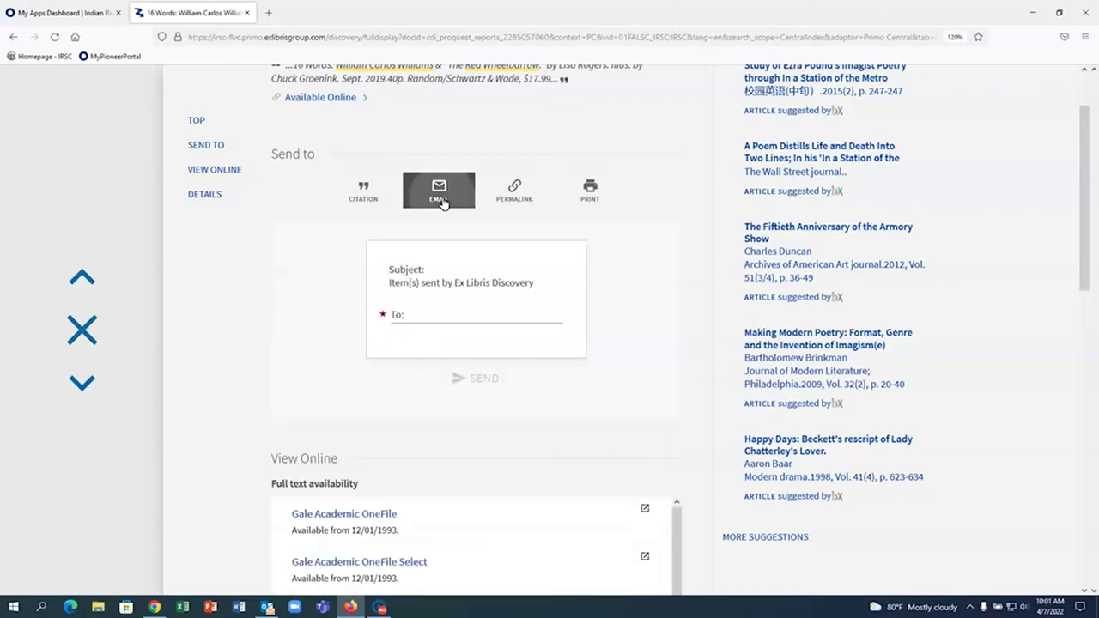
click(420, 316)
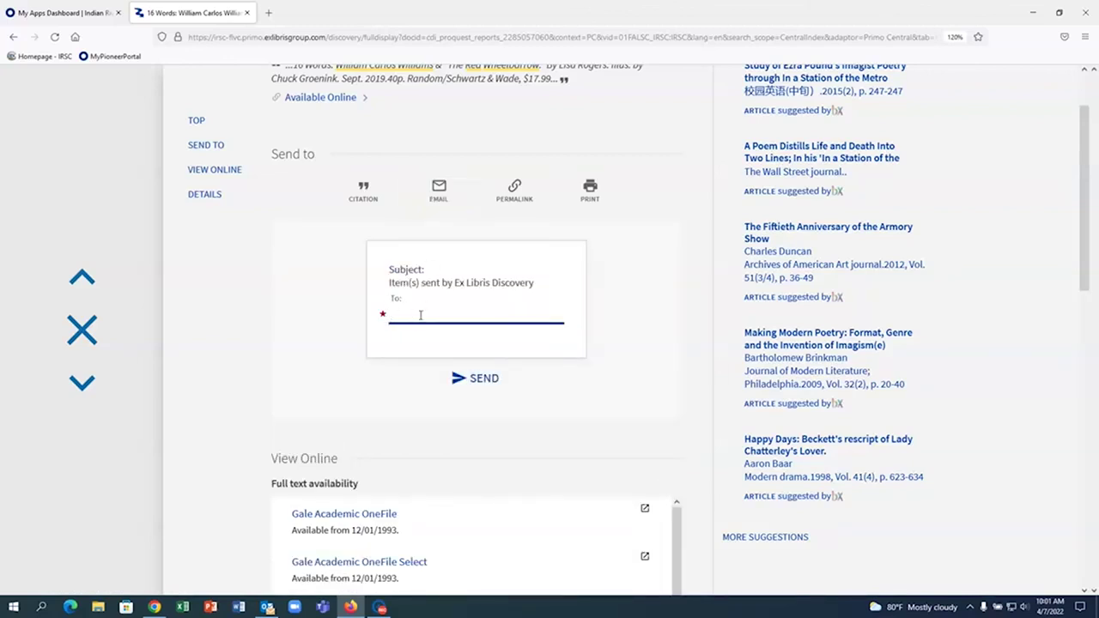
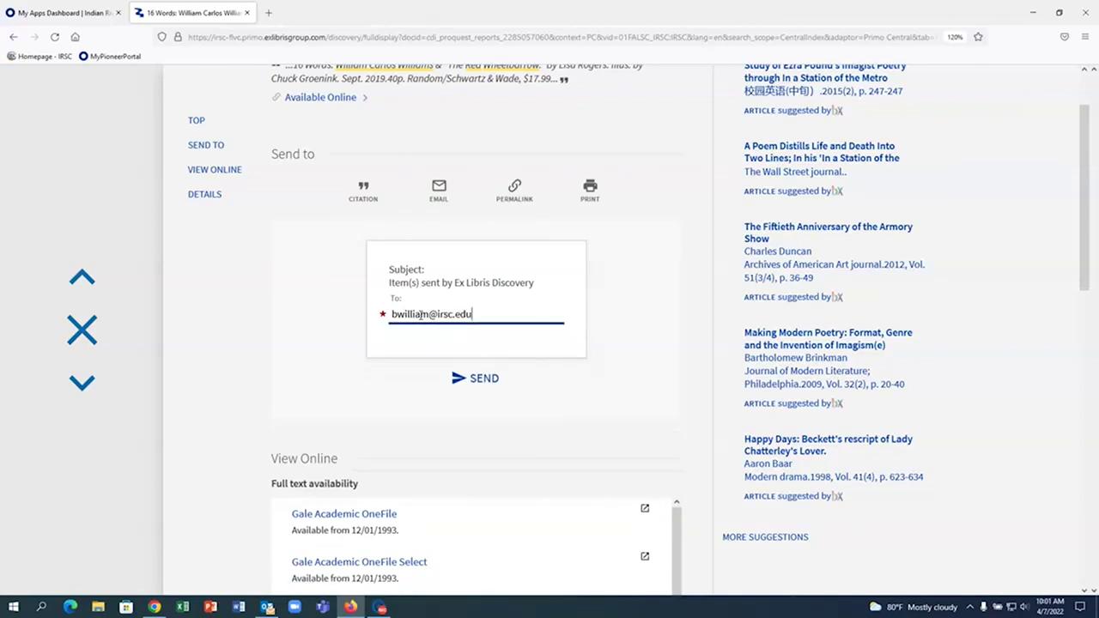
click(484, 383)
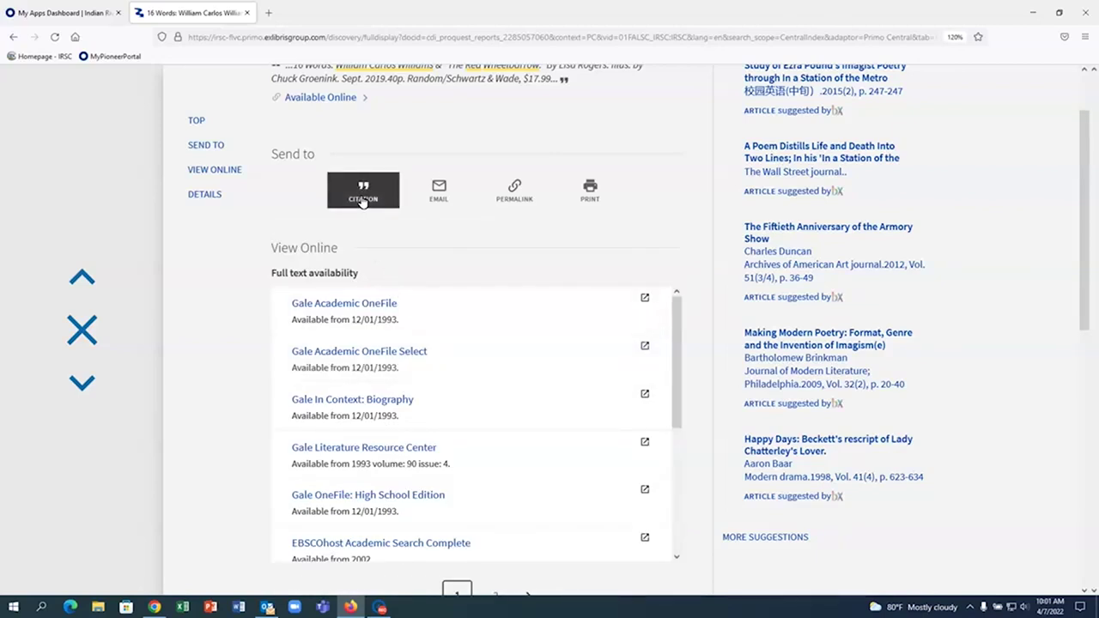
- Show the article's citations and select its MLA (9th edition) citation text
click(362, 200)
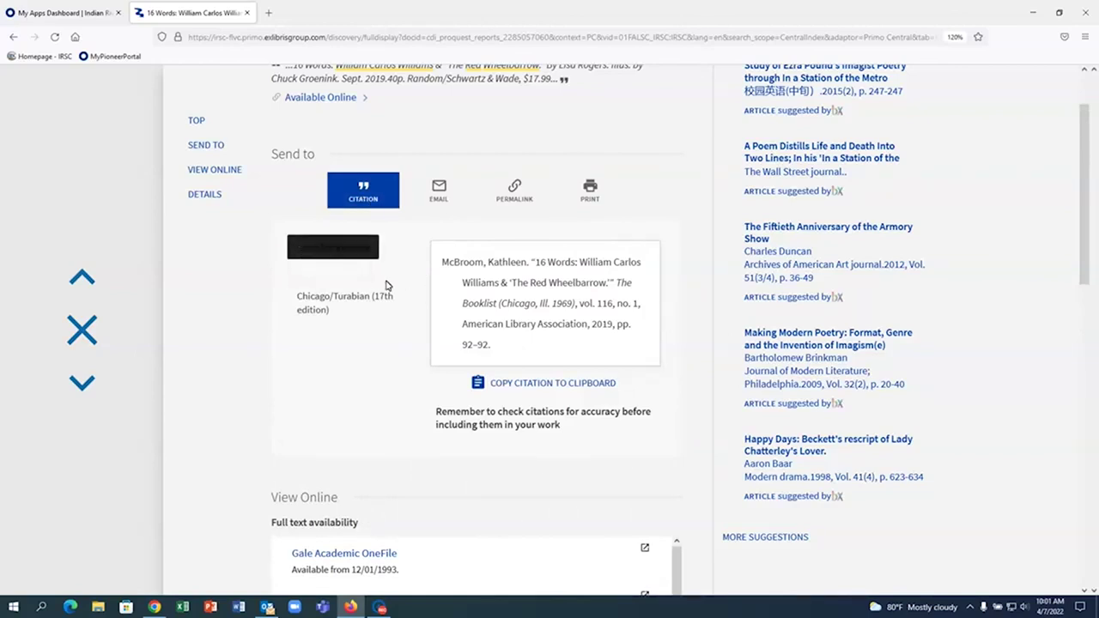
drag(443, 262, 507, 346)
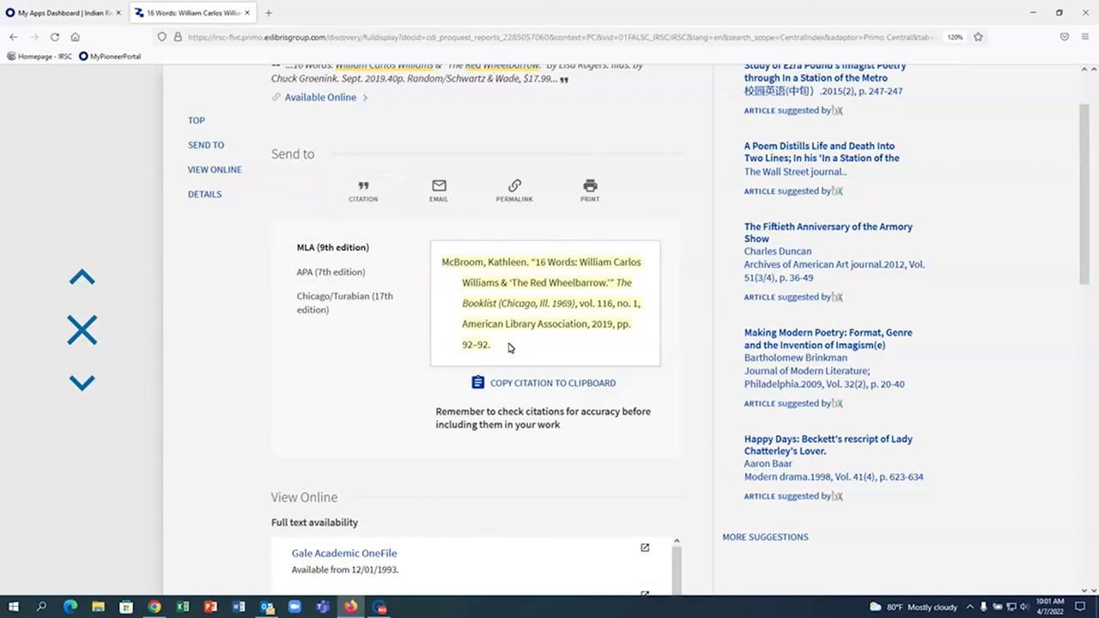